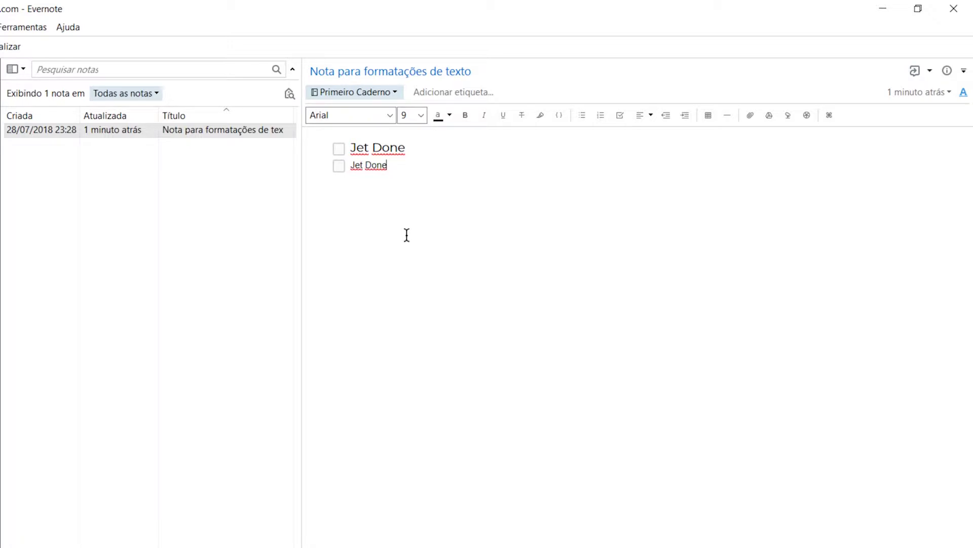
Step: Inspect the available fonts and font sizes for the first "Jet Done" checklist line
{"action": "left_click", "coordinate": [376, 147]}
{"action": "left_click_drag", "start_coordinate": [419, 152], "coordinate": [330, 150]}
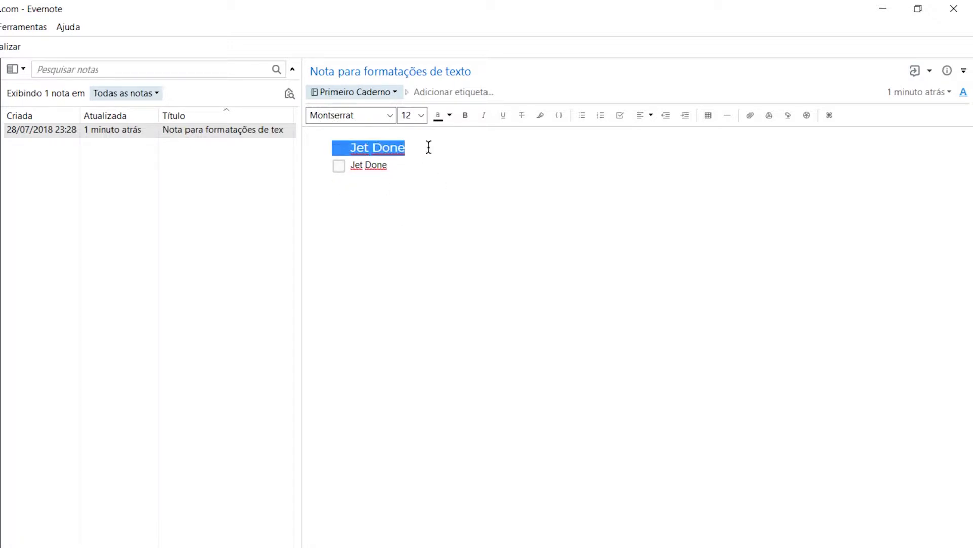
{"action": "left_click", "coordinate": [390, 116]}
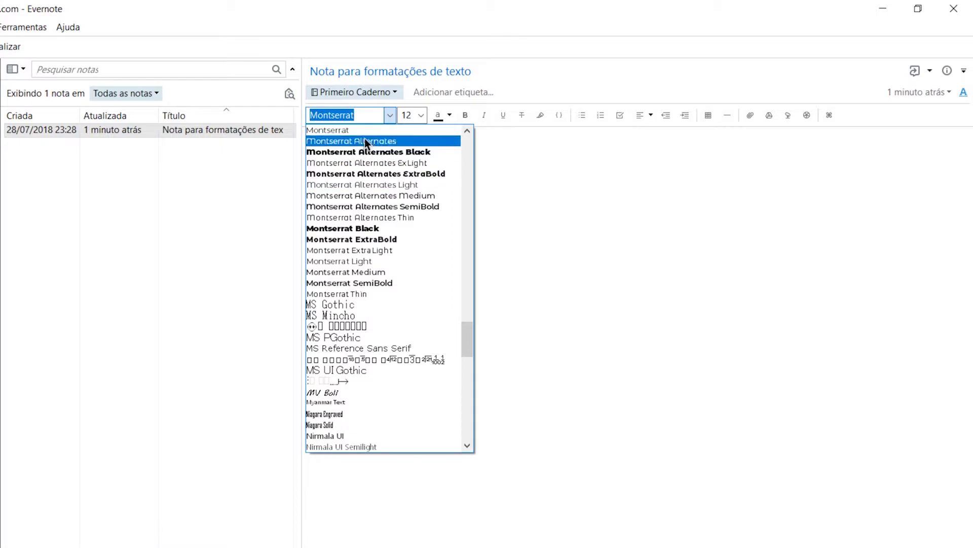
{"action": "left_click", "coordinate": [394, 122]}
{"action": "left_click", "coordinate": [421, 116]}
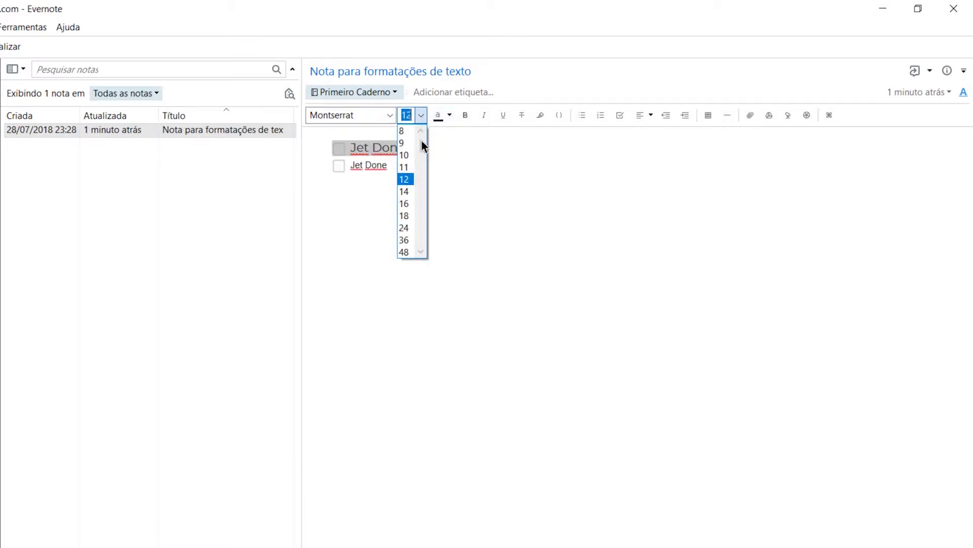
{"action": "left_click", "coordinate": [404, 179]}
{"action": "left_click", "coordinate": [425, 153]}
Step: Inspect the font and font size choices for the second "Jet Done" checklist line
{"action": "left_click", "coordinate": [388, 166]}
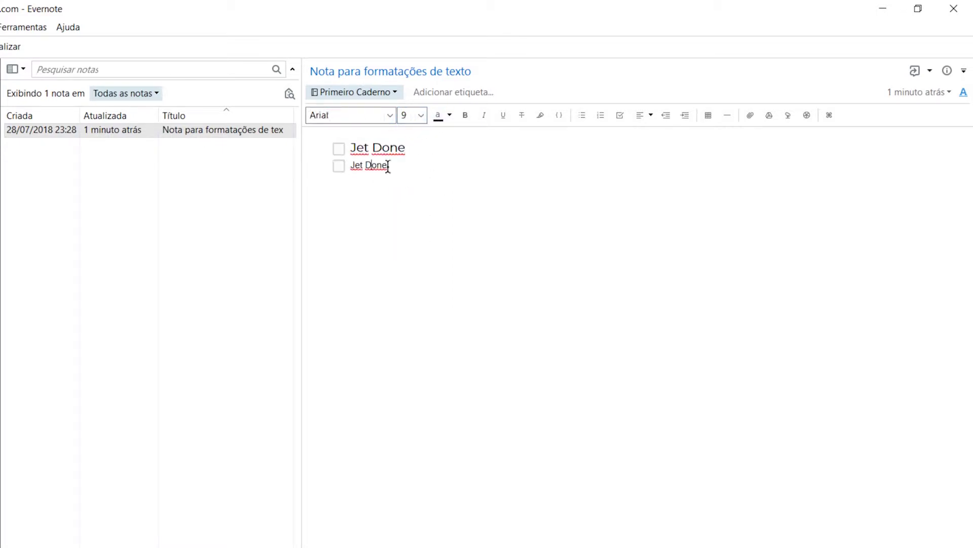
{"action": "left_click_drag", "start_coordinate": [388, 166], "coordinate": [336, 166]}
{"action": "left_click", "coordinate": [391, 121]}
{"action": "left_click", "coordinate": [390, 122]}
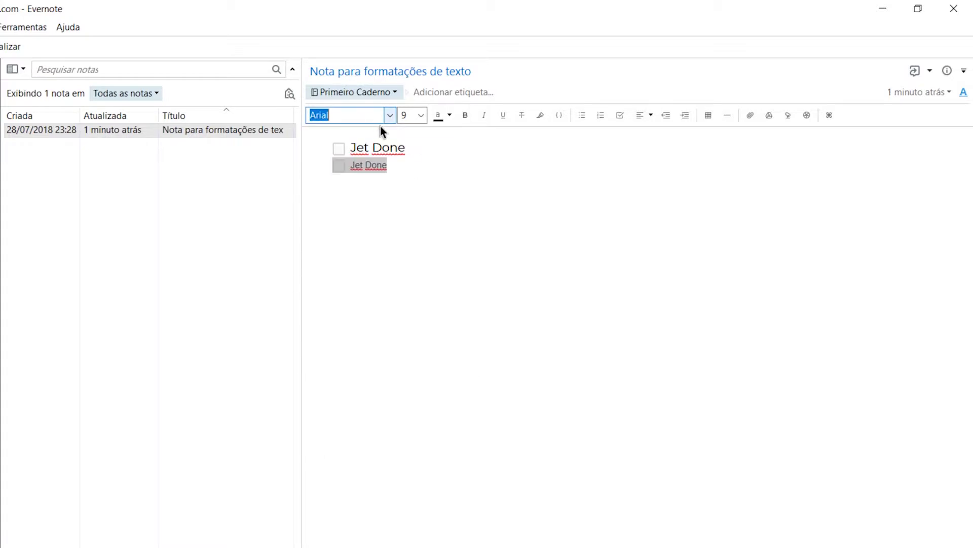
{"action": "left_click", "coordinate": [390, 116]}
{"action": "left_click", "coordinate": [421, 115]}
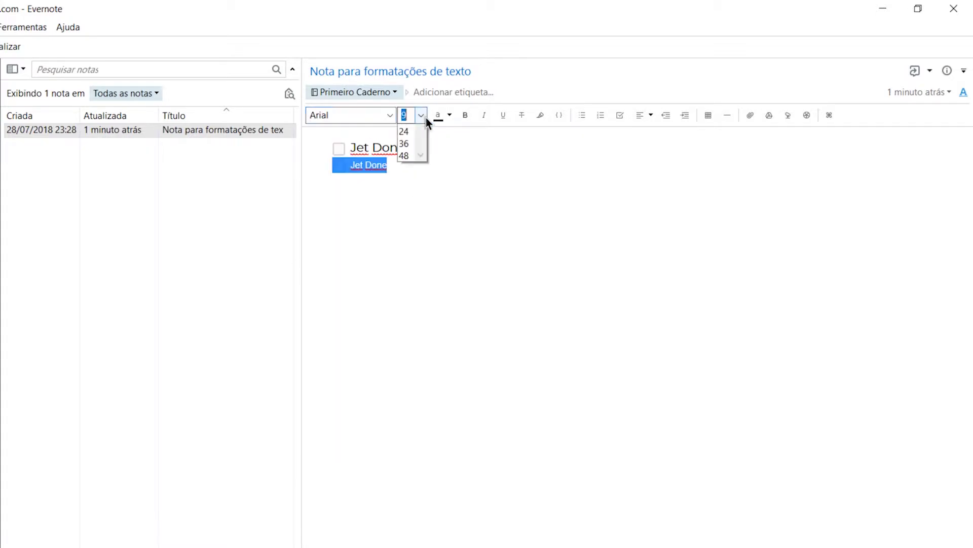
{"action": "left_click", "coordinate": [408, 142]}
{"action": "left_click", "coordinate": [393, 168]}
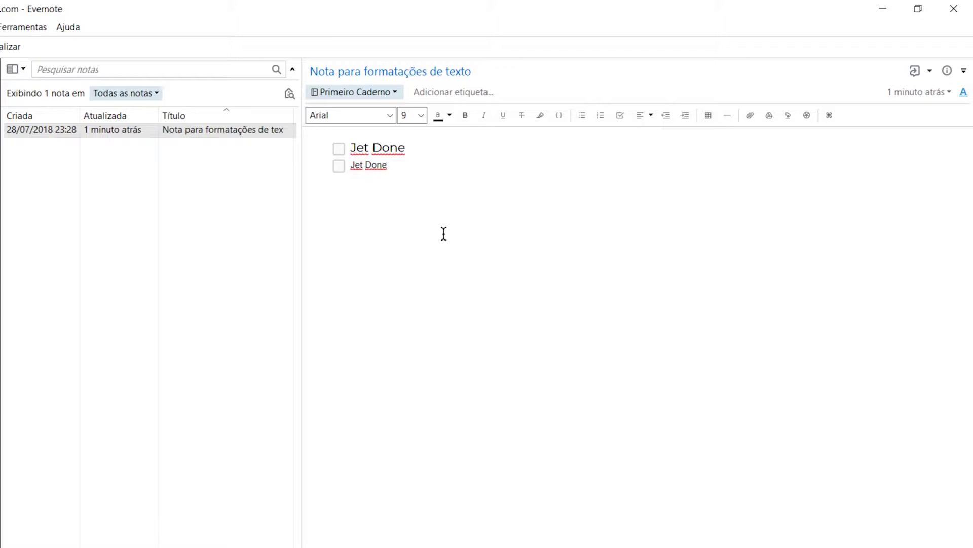
Step: In the first checklist line, make "Done" bold and "Jet" italic
{"action": "left_click_drag", "start_coordinate": [372, 147], "coordinate": [409, 147]}
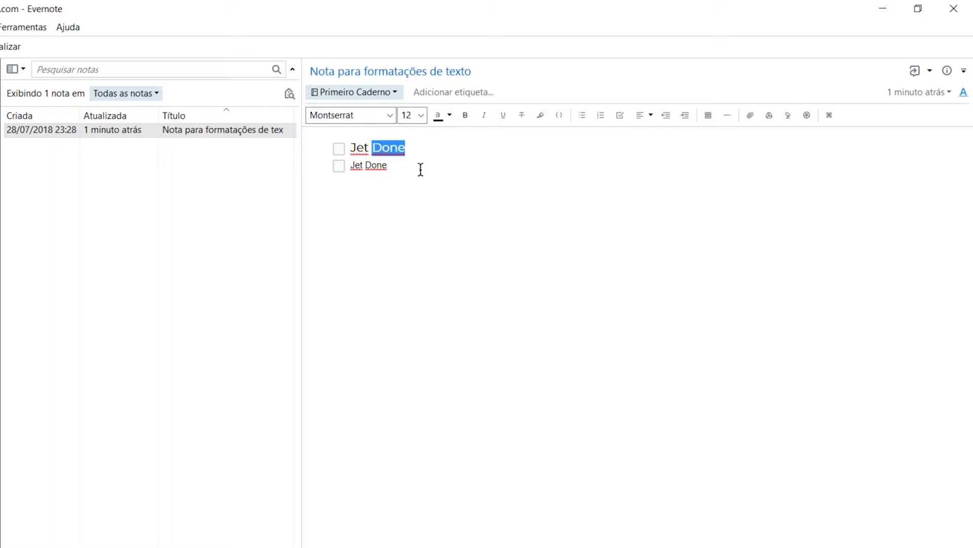
{"action": "left_click", "coordinate": [465, 115]}
{"action": "left_click", "coordinate": [410, 180]}
{"action": "left_click_drag", "start_coordinate": [368, 148], "coordinate": [351, 147]}
{"action": "left_click", "coordinate": [483, 116]}
{"action": "left_click", "coordinate": [482, 198]}
Step: In the second checklist line, underline "Done" and strike through "Jet"
{"action": "double_click", "coordinate": [378, 166]}
{"action": "left_click", "coordinate": [506, 116]}
{"action": "left_click", "coordinate": [382, 189]}
{"action": "double_click", "coordinate": [358, 165]}
{"action": "left_click", "coordinate": [521, 115]}
{"action": "left_click", "coordinate": [484, 229]}
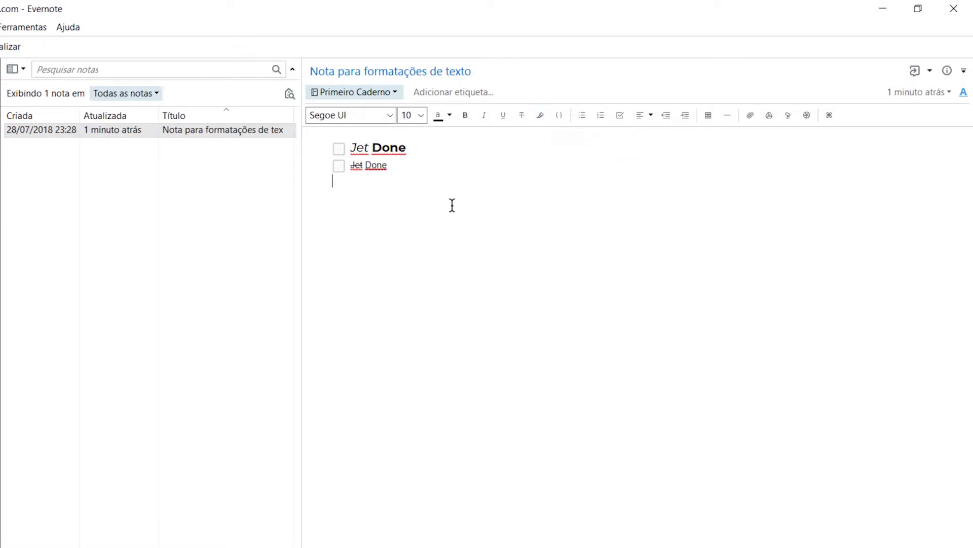
Step: Highlight the text of both "Jet Done" checklist lines
{"action": "left_click", "coordinate": [399, 148]}
{"action": "left_click_drag", "start_coordinate": [398, 153], "coordinate": [348, 157]}
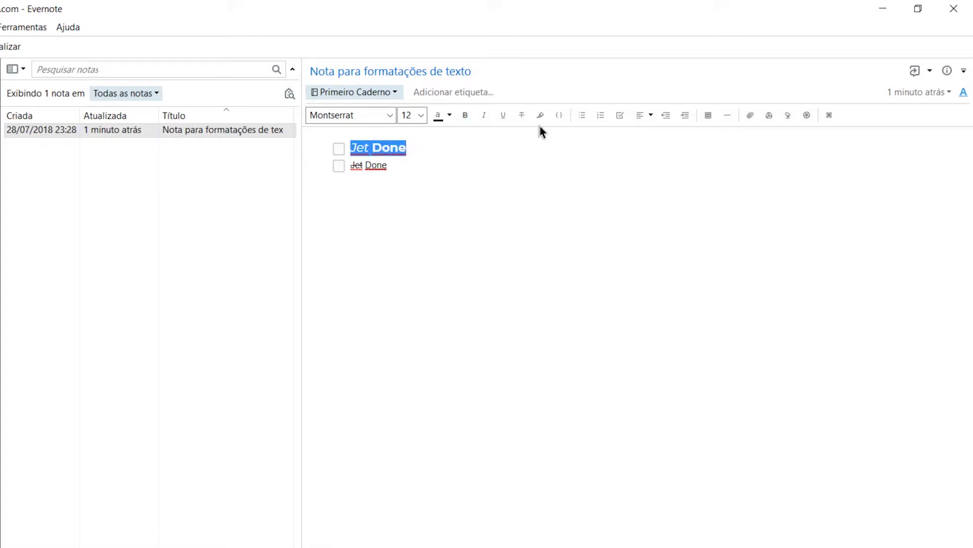
{"action": "left_click", "coordinate": [496, 167]}
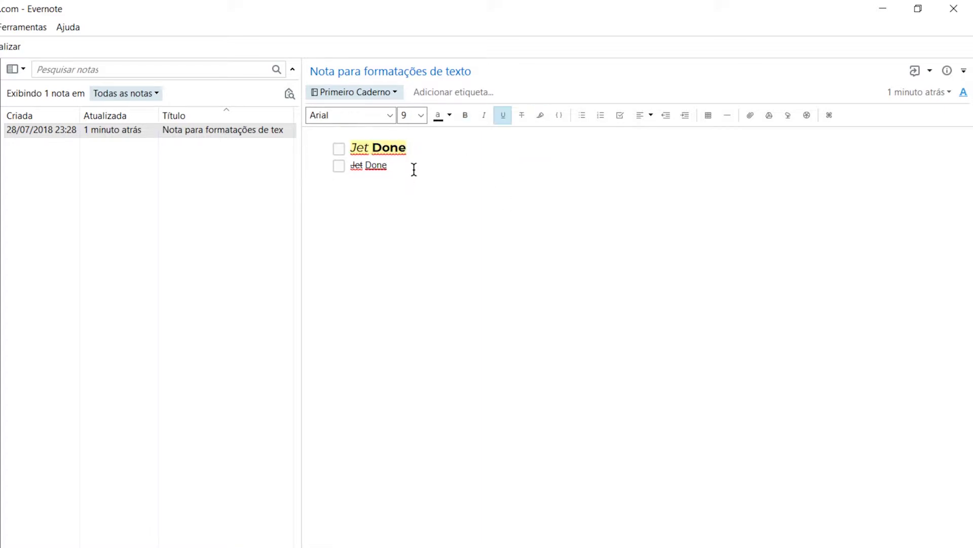
{"action": "left_click_drag", "start_coordinate": [413, 167], "coordinate": [343, 163]}
{"action": "left_click", "coordinate": [540, 116]}
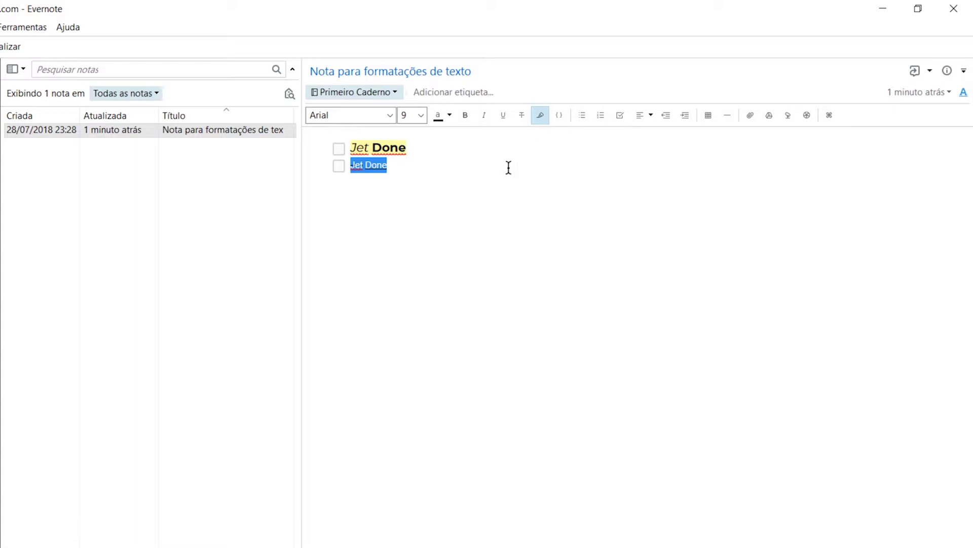
{"action": "left_click", "coordinate": [476, 169]}
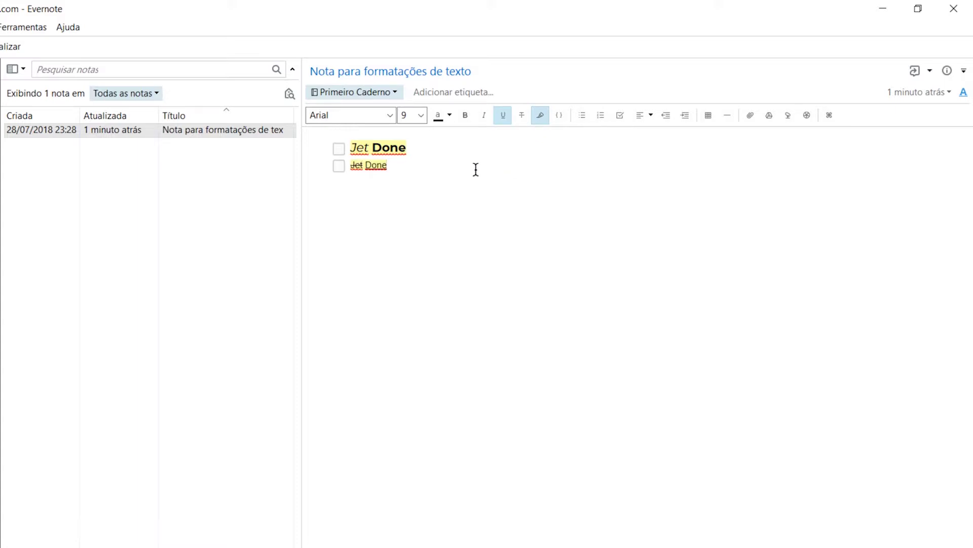
Step: Insert a code block below the checklist containing the text "jetdone.com"
{"action": "key", "text": "Return"}
{"action": "key", "text": "Return"}
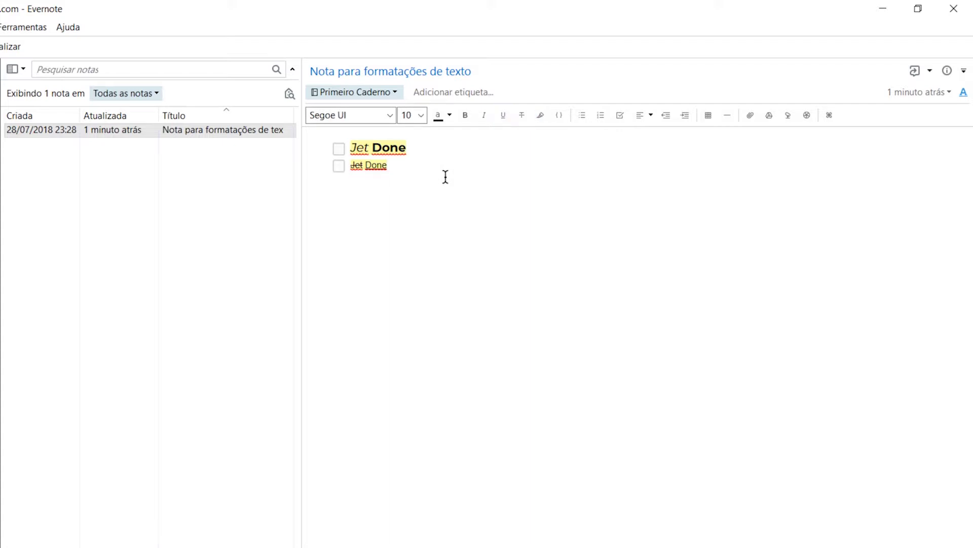
{"action": "left_click", "coordinate": [558, 116]}
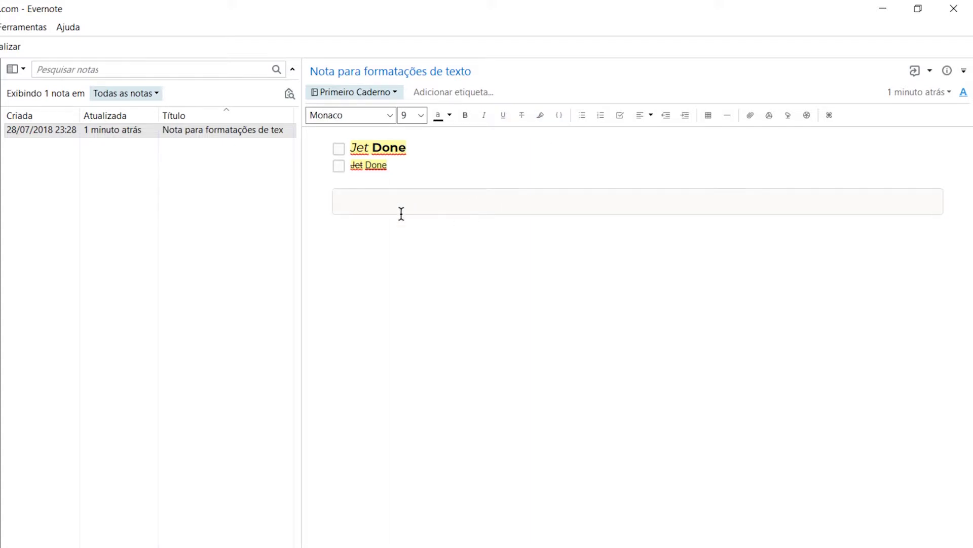
{"action": "type", "text": "jetdone.com"}
{"action": "left_click", "coordinate": [500, 268]}
{"action": "left_click_drag", "start_coordinate": [336, 152], "coordinate": [411, 213]}
{"action": "left_click", "coordinate": [441, 289]}
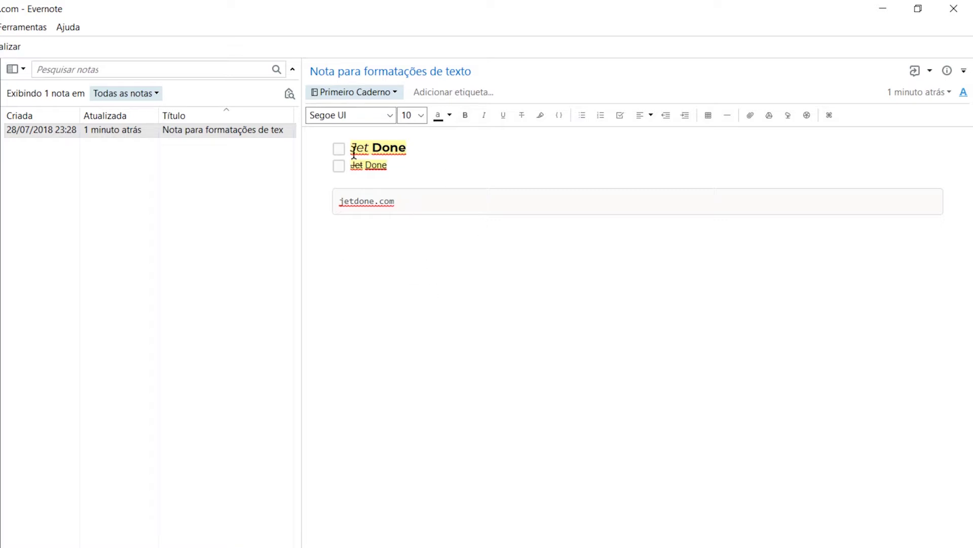
{"action": "left_click", "coordinate": [436, 169]}
{"action": "left_click", "coordinate": [459, 149]}
{"action": "left_click", "coordinate": [410, 164]}
{"action": "left_click", "coordinate": [428, 202]}
{"action": "left_click", "coordinate": [422, 165]}
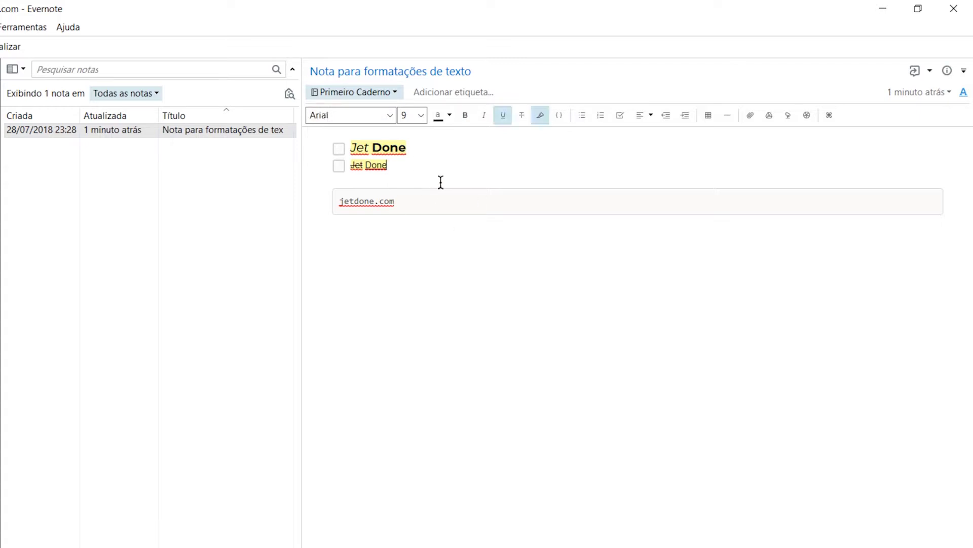
{"action": "left_click", "coordinate": [434, 151]}
{"action": "left_click", "coordinate": [463, 250]}
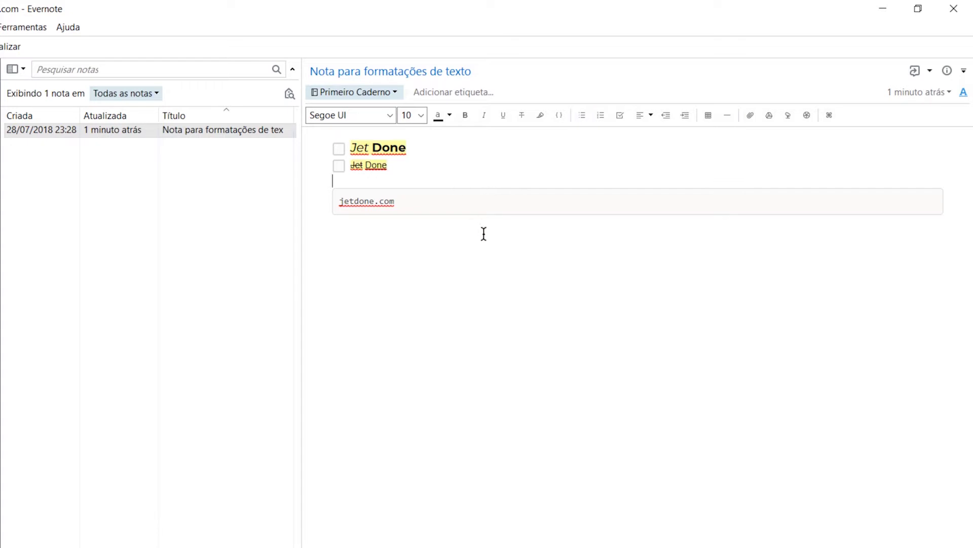
{"action": "left_click", "coordinate": [465, 171]}
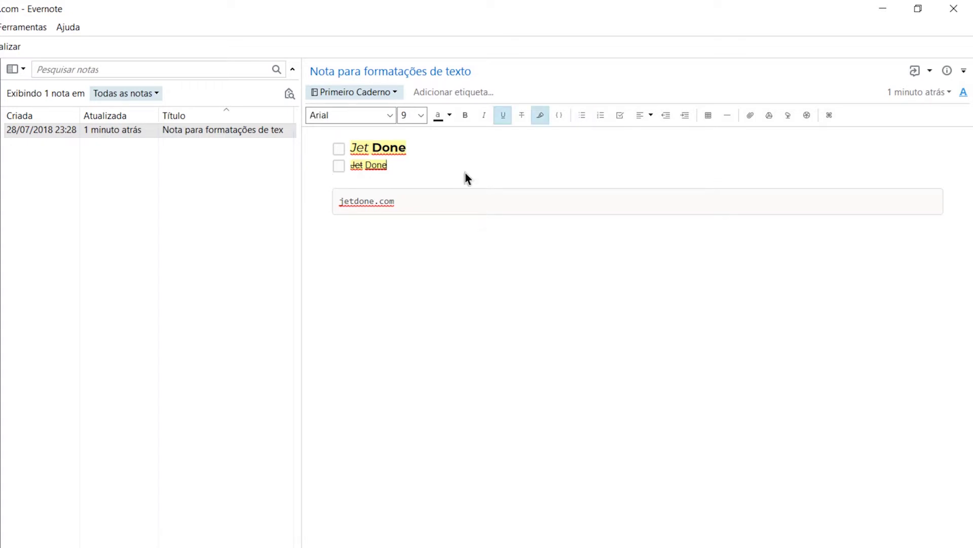
Step: Remove the checkboxes from both "Jet Done" lines
{"action": "left_click", "coordinate": [339, 151]}
{"action": "left_click", "coordinate": [338, 167]}
{"action": "key", "text": "ctrl+shift+Home"}
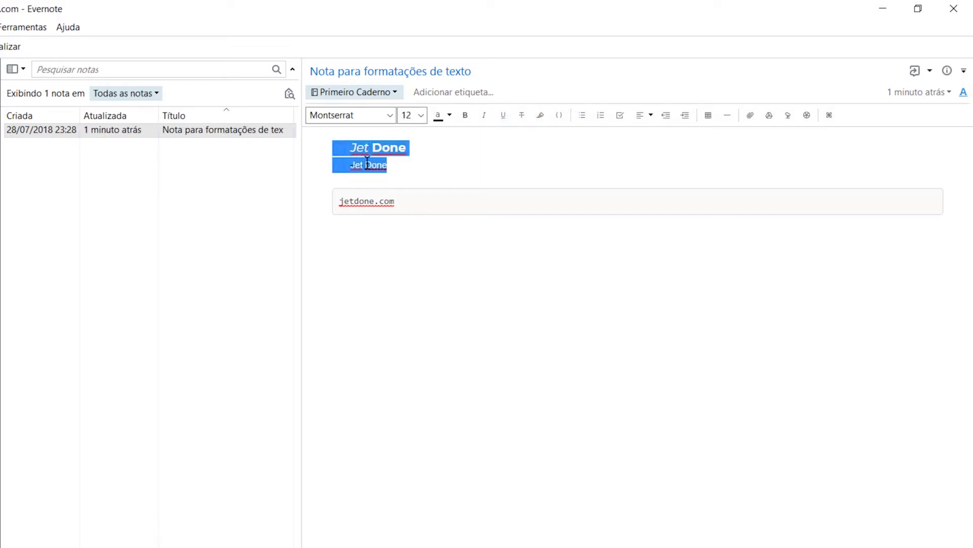
{"action": "left_click", "coordinate": [620, 115]}
{"action": "left_click", "coordinate": [467, 147]}
Step: Format the two "Jet Done" lines as a numbered list
{"action": "left_click_drag", "start_coordinate": [456, 180], "coordinate": [301, 145]}
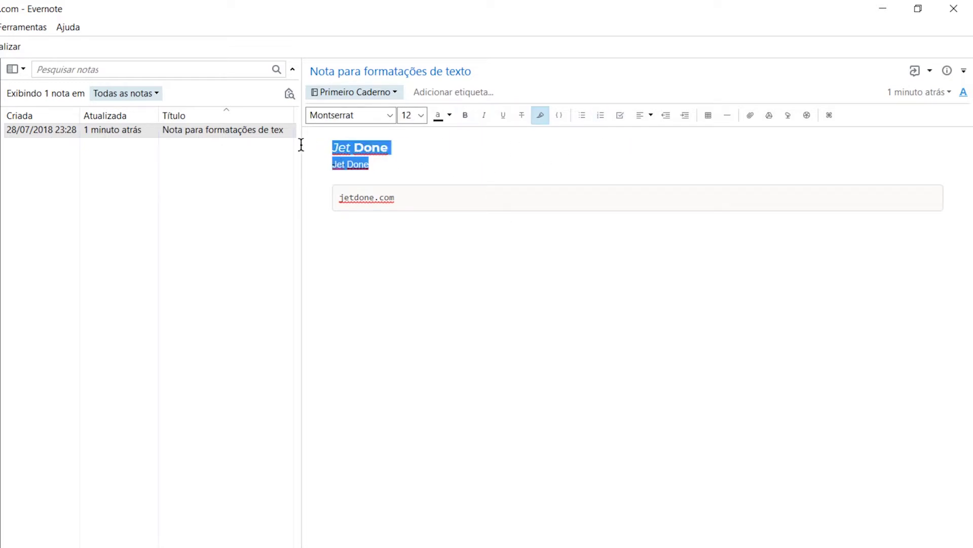
{"action": "left_click", "coordinate": [601, 115]}
{"action": "left_click", "coordinate": [427, 180]}
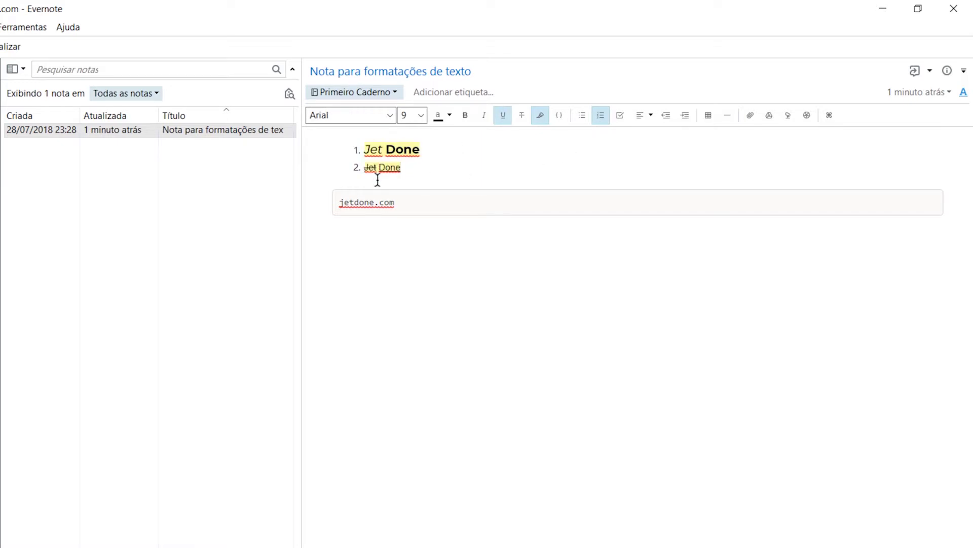
Step: Convert the two "Jet Done" lines to a bulleted list
{"action": "left_click_drag", "start_coordinate": [441, 184], "coordinate": [335, 151]}
{"action": "left_click", "coordinate": [591, 116]}
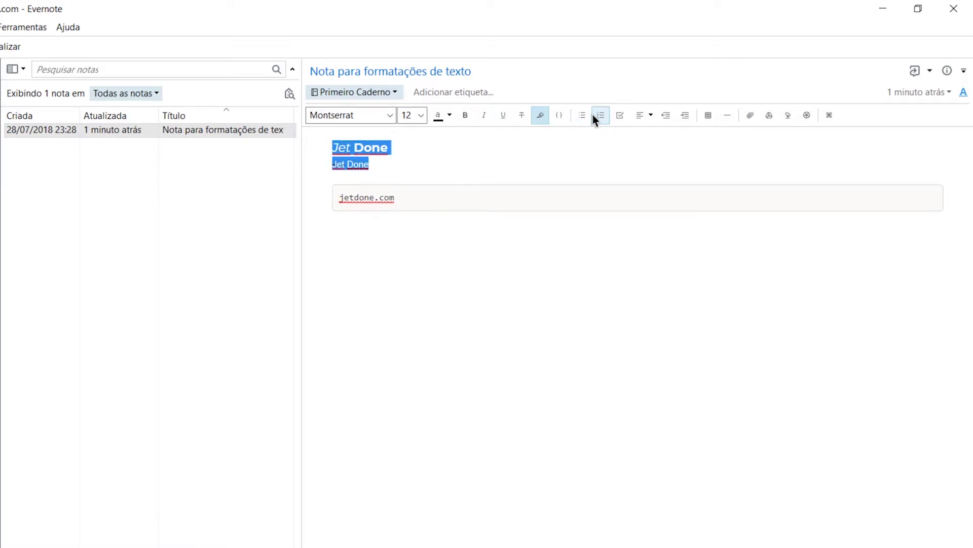
{"action": "left_click", "coordinate": [584, 117]}
{"action": "left_click", "coordinate": [462, 168]}
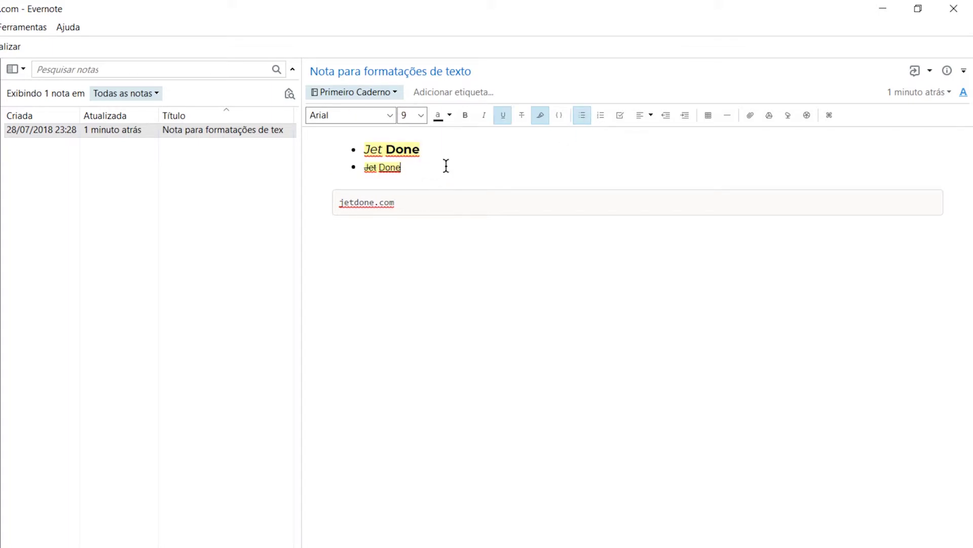
Step: Center the text of the two bulleted "Jet Done" lines
{"action": "left_click", "coordinate": [433, 154]}
{"action": "left_click", "coordinate": [648, 117]}
{"action": "left_click", "coordinate": [504, 175]}
{"action": "left_click", "coordinate": [317, 140]}
{"action": "left_click", "coordinate": [415, 168]}
{"action": "left_click_drag", "start_coordinate": [420, 169], "coordinate": [363, 147]}
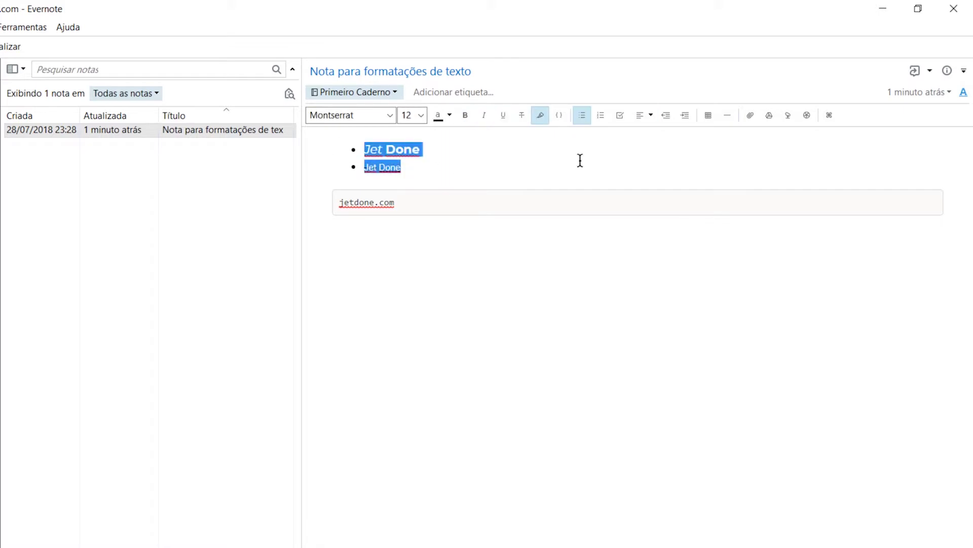
{"action": "left_click", "coordinate": [649, 117]}
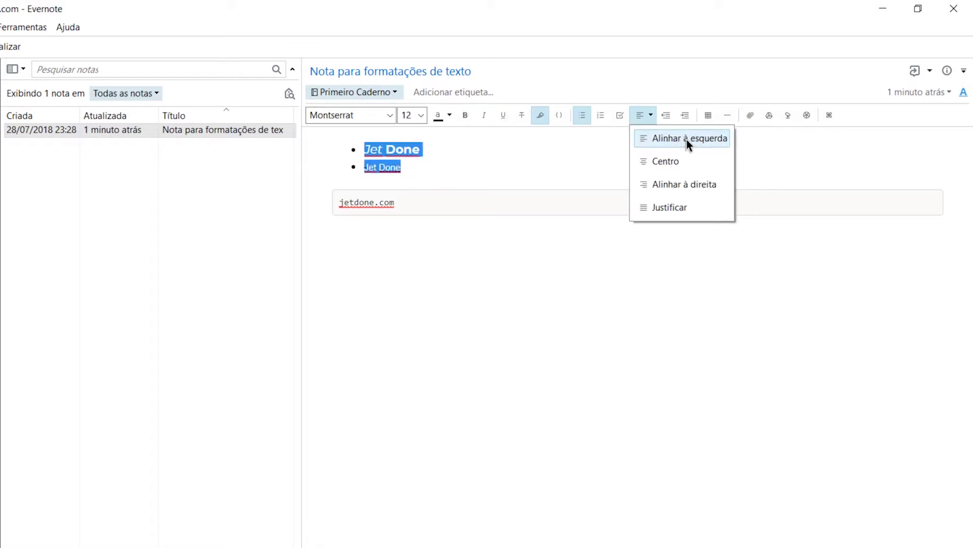
{"action": "left_click", "coordinate": [676, 161]}
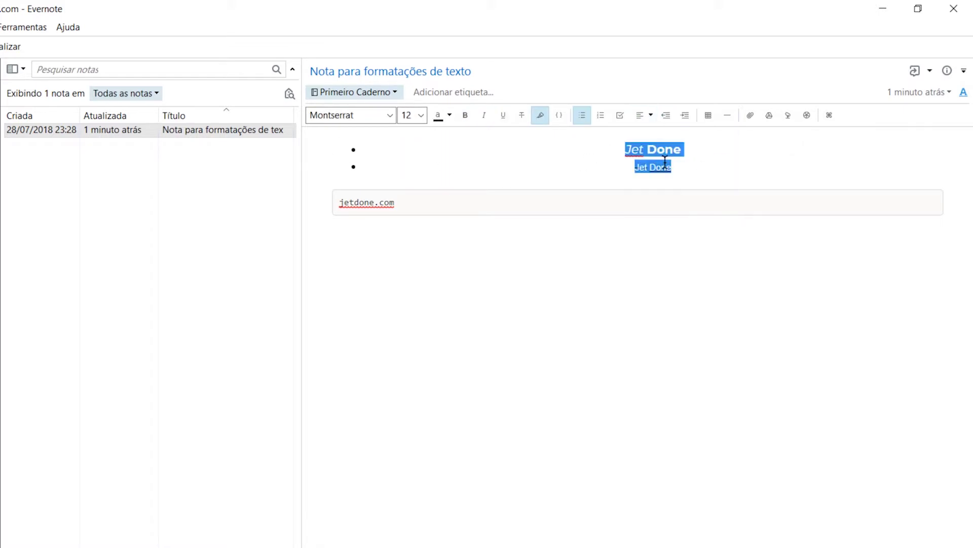
{"action": "left_click", "coordinate": [644, 115]}
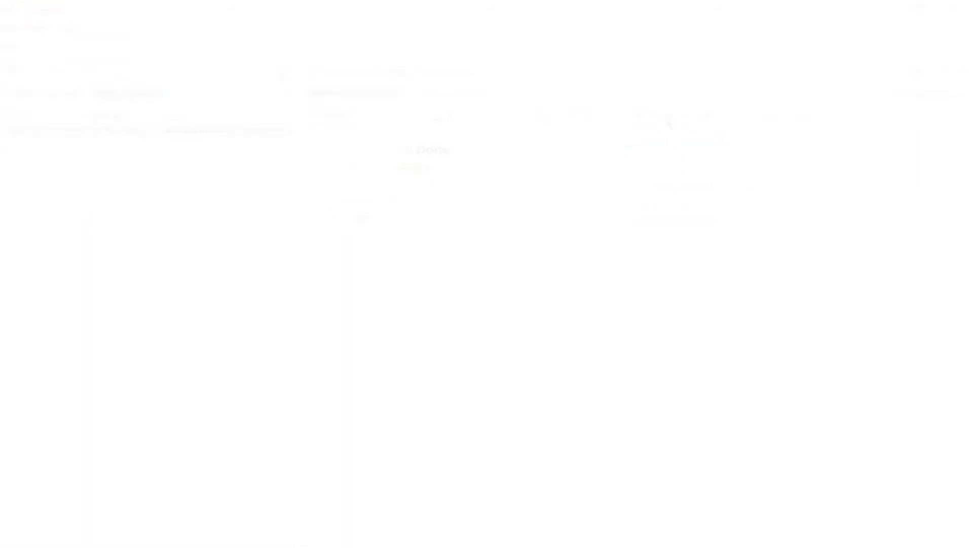
Step: Below the list, add the lines "asdsadsa" and "sadsadsadsadsa", followed by "asdsadsadsadsasda" indented one level
{"action": "type", "text": "asdsadsa"}
{"action": "key", "text": "Return"}
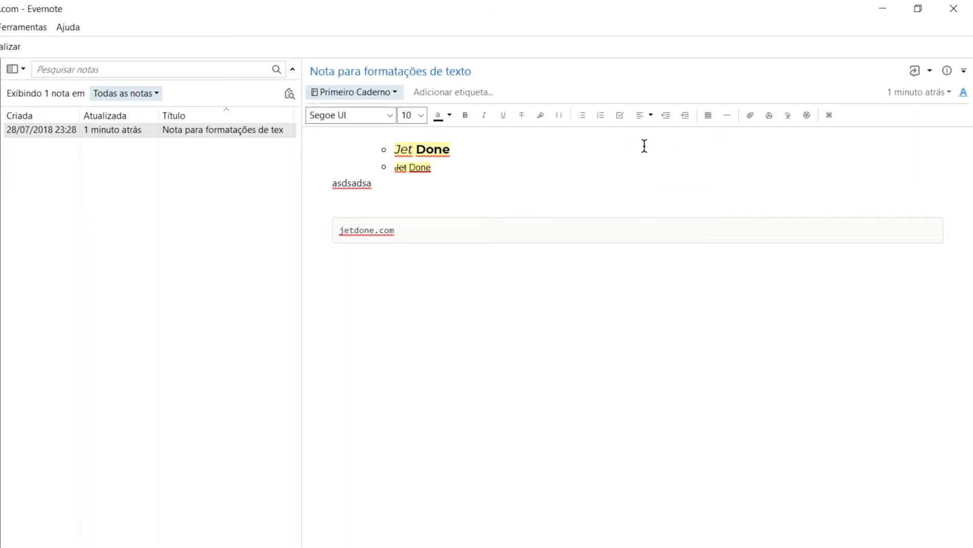
{"action": "type", "text": "sadsadsadsadsa"}
{"action": "key", "text": "Return"}
{"action": "key", "text": "Tab"}
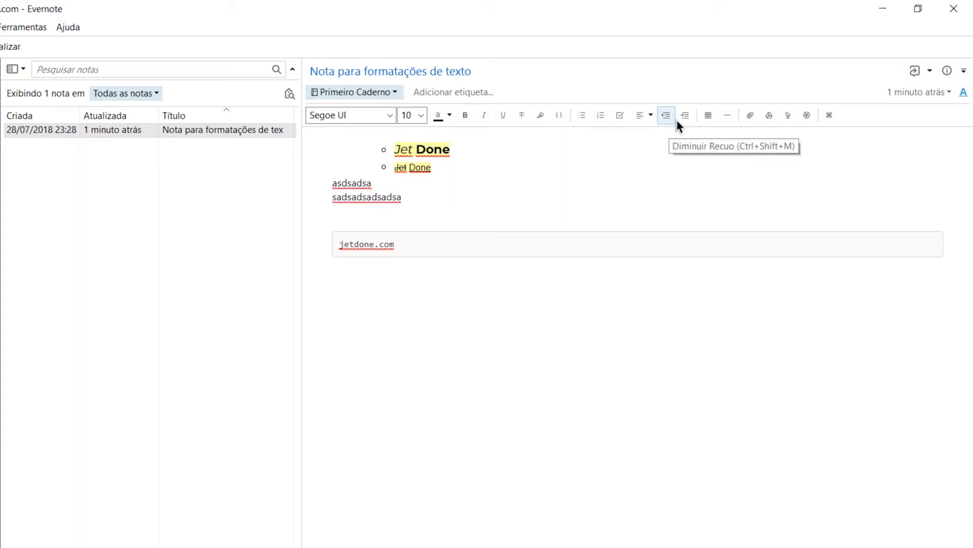
{"action": "type", "text": "asdsadsadsadsasda"}
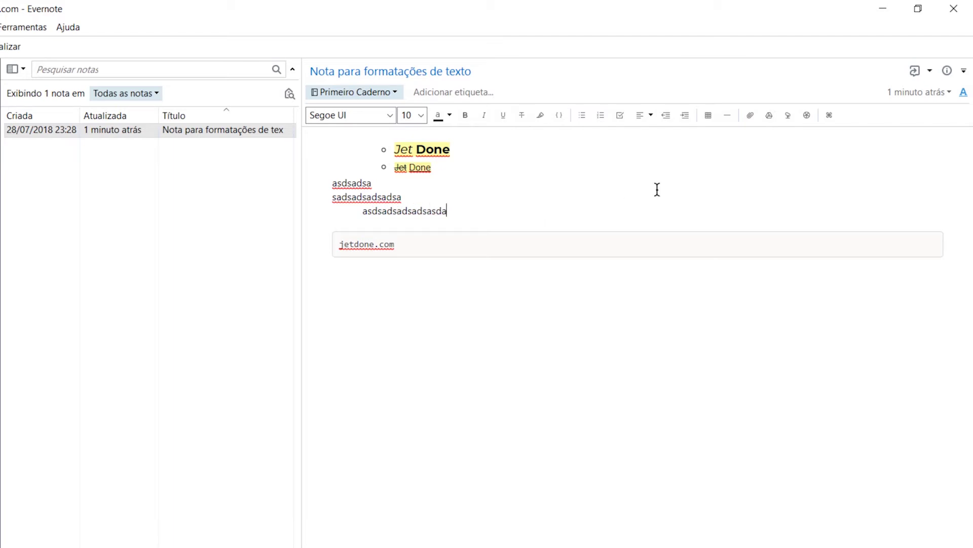
Step: Add the line "sadsadsa" indented one level deeper, followed by blank space before the code block
{"action": "key", "text": "Return"}
{"action": "left_click", "coordinate": [686, 115]}
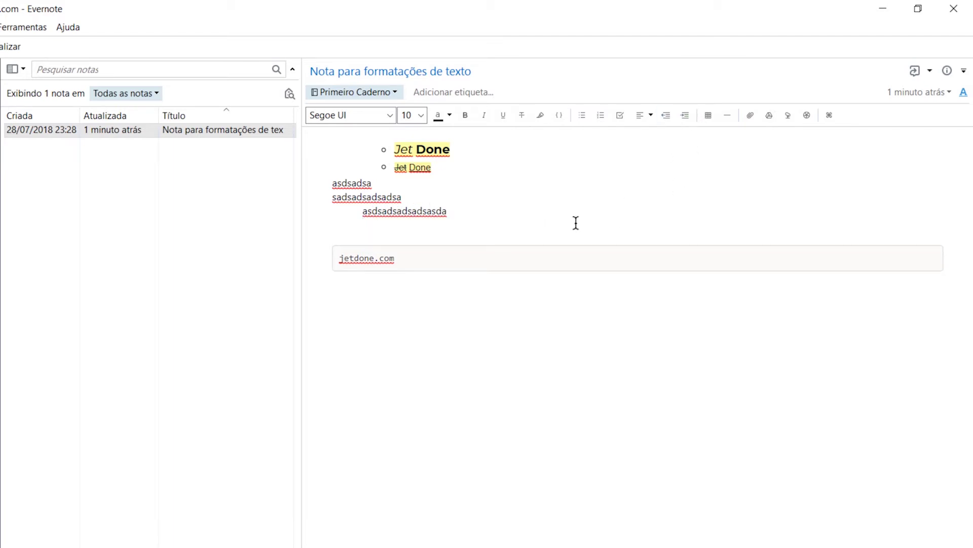
{"action": "type", "text": "sadsadsa"}
{"action": "key", "text": "Return"}
{"action": "key", "text": "Return"}
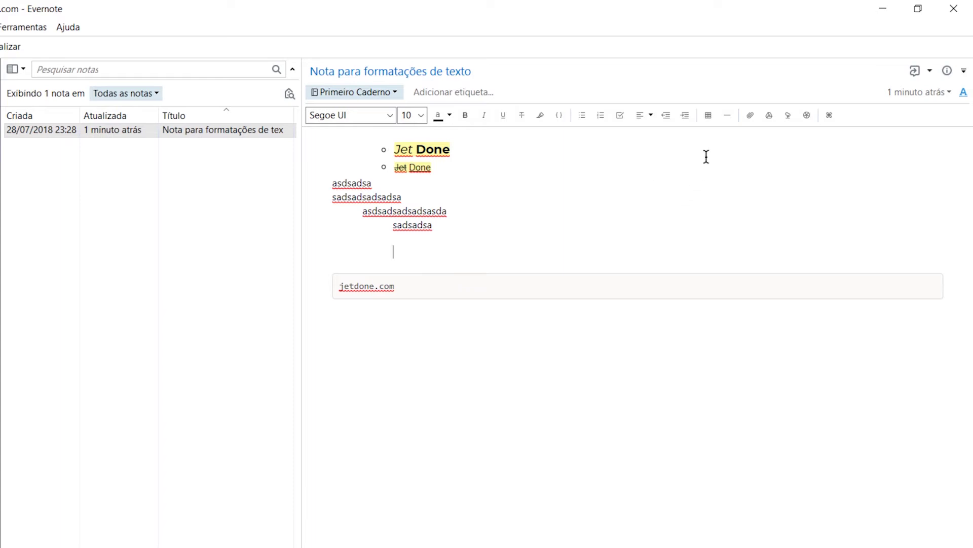
Step: Insert a table with five columns and three rows, and fill its first three cells with "sadsadsa", "asdsads" and "asadsadsa"
{"action": "left_click", "coordinate": [707, 116]}
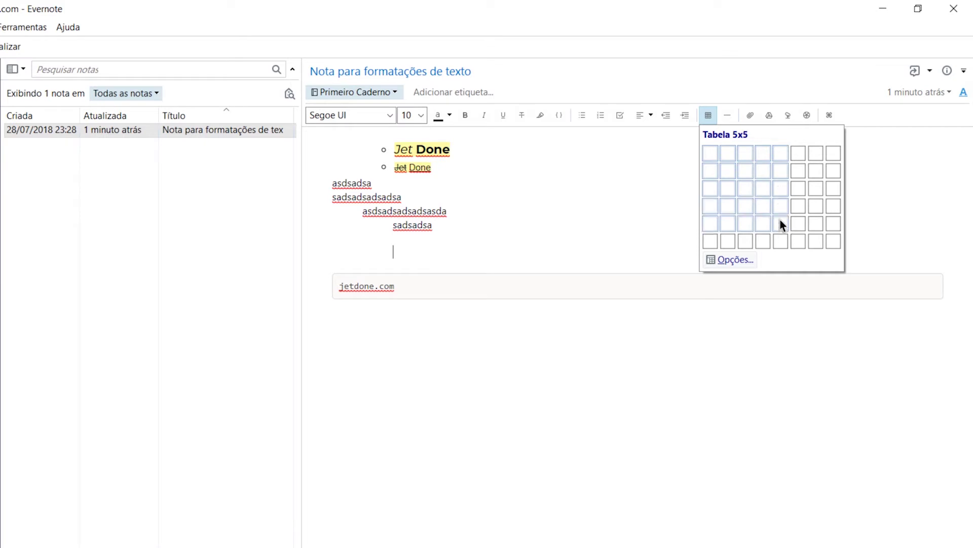
{"action": "left_click", "coordinate": [781, 188]}
{"action": "type", "text": "sadsadsa"}
{"action": "key", "text": "Tab"}
{"action": "type", "text": "asdsads"}
{"action": "key", "text": "Tab"}
{"action": "type", "text": "asadsadsa"}
{"action": "key", "text": "Tab"}
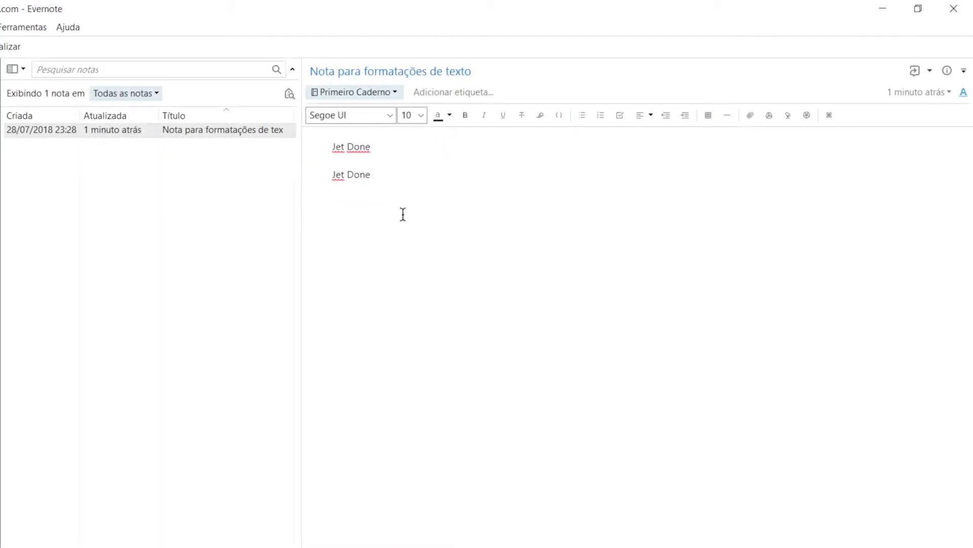
Step: Insert a horizontal line between the two "Jet Done" lines and remove the blank line beneath it
{"action": "left_click", "coordinate": [389, 151]}
{"action": "key", "text": "Return"}
{"action": "left_click", "coordinate": [728, 115]}
{"action": "left_click", "coordinate": [399, 209]}
{"action": "key", "text": "Up"}
{"action": "key", "text": "Up"}
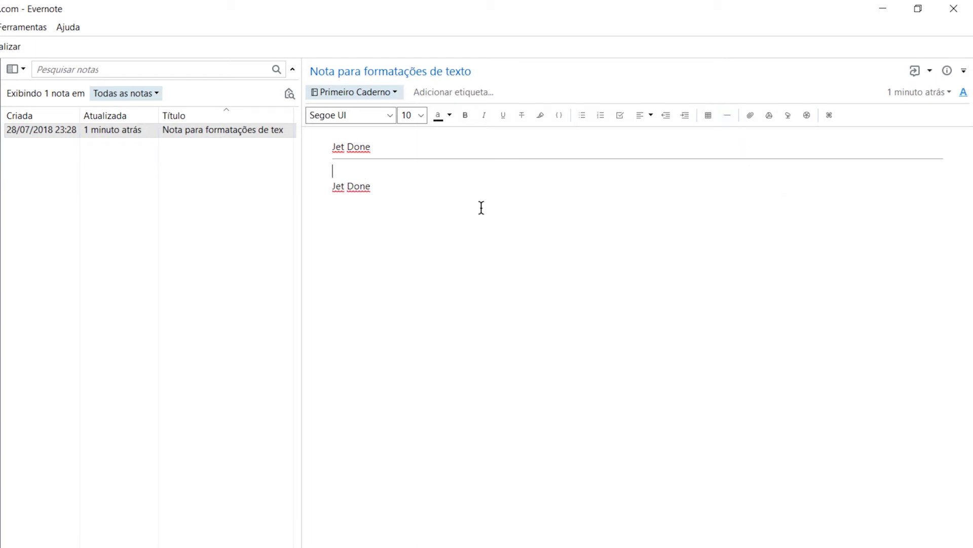
{"action": "key", "text": "Delete"}
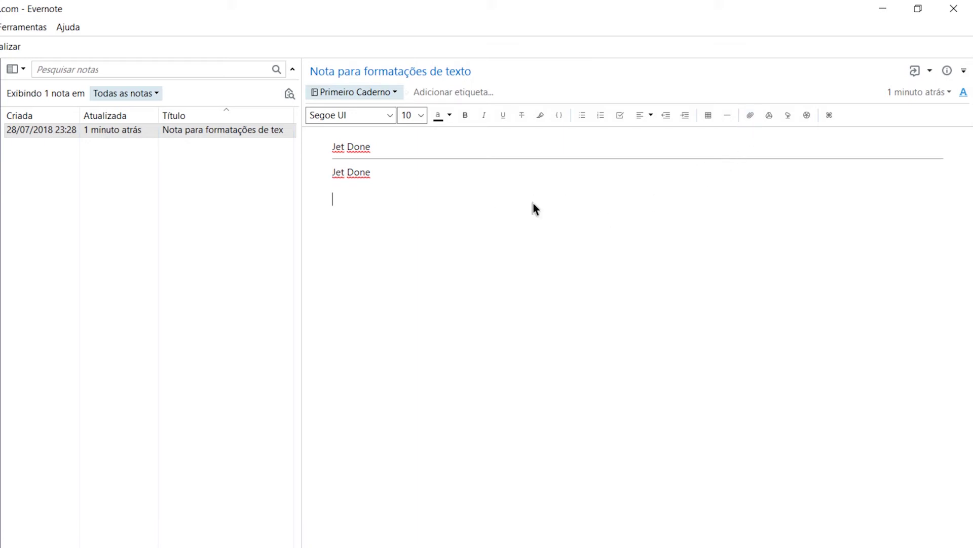
Step: Attach the "todoist-reconheciment..." PDF from Google Drive below the second "Jet Done" line
{"action": "left_click", "coordinate": [775, 115]}
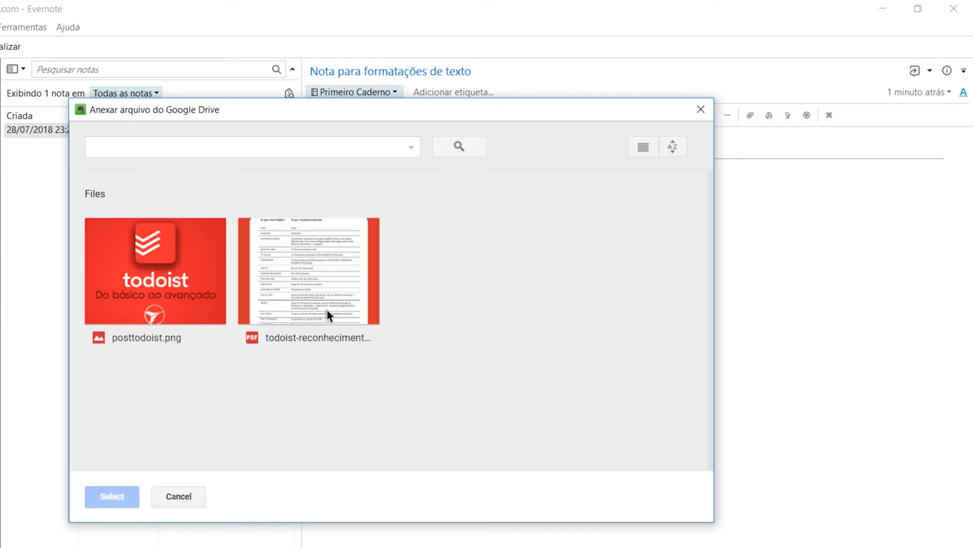
{"action": "left_click", "coordinate": [327, 311]}
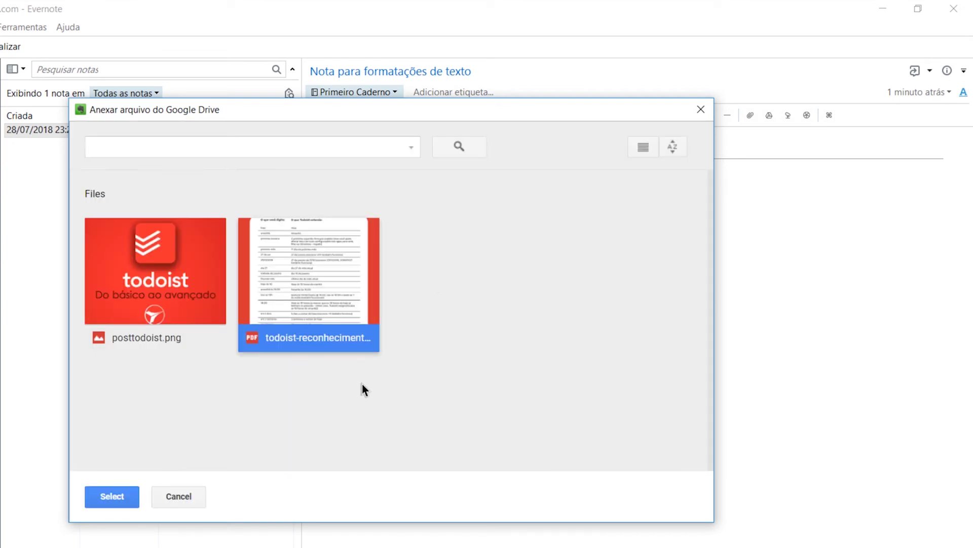
{"action": "left_click", "coordinate": [125, 497]}
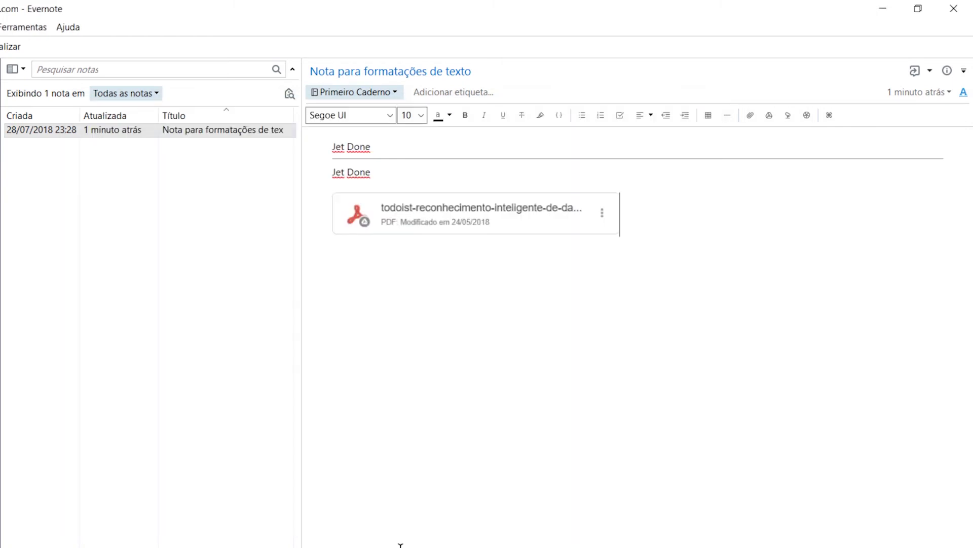
Step: Record and save a short audio clip after the PDF attachment, and close the audio recorder
{"action": "left_click", "coordinate": [702, 207]}
{"action": "left_click", "coordinate": [788, 117]}
{"action": "left_click", "coordinate": [352, 140]}
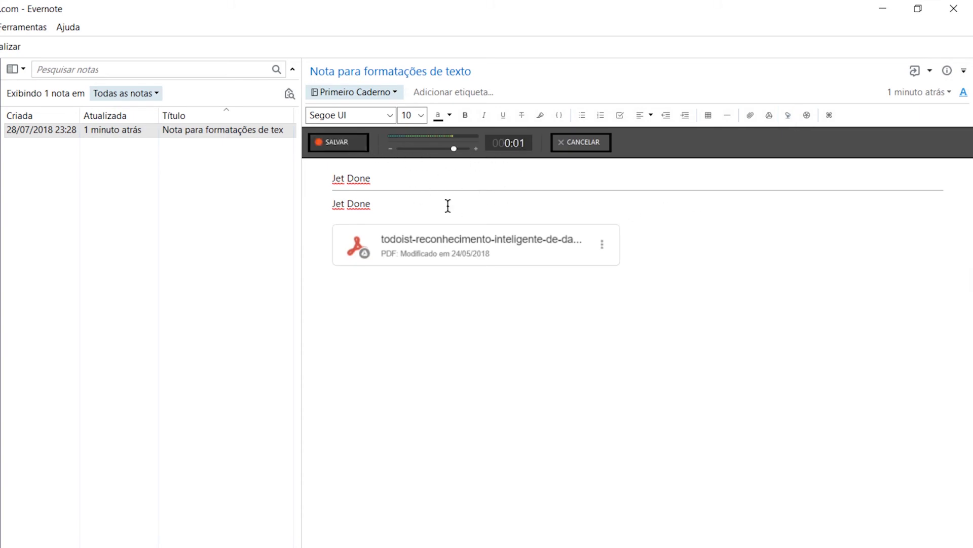
{"action": "left_click", "coordinate": [347, 143]}
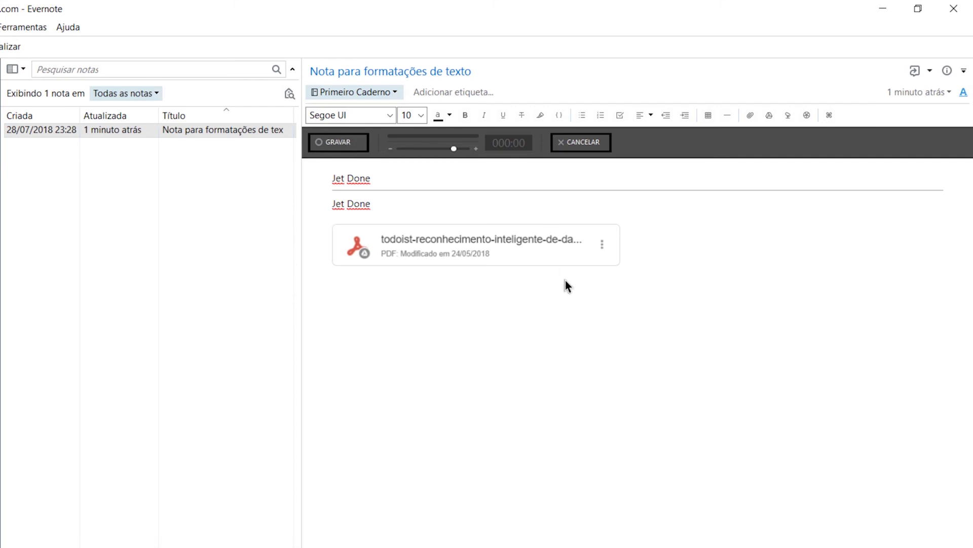
{"action": "left_click", "coordinate": [591, 144]}
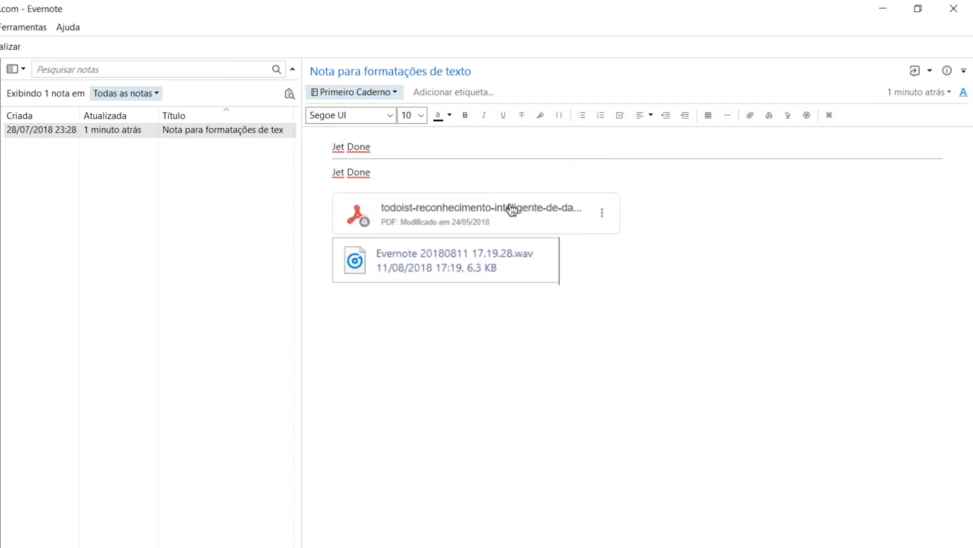
Step: Delete the audio recording placed below the PDF attachment
{"action": "left_click_drag", "start_coordinate": [559, 264], "coordinate": [353, 266]}
{"action": "key", "text": "Delete"}
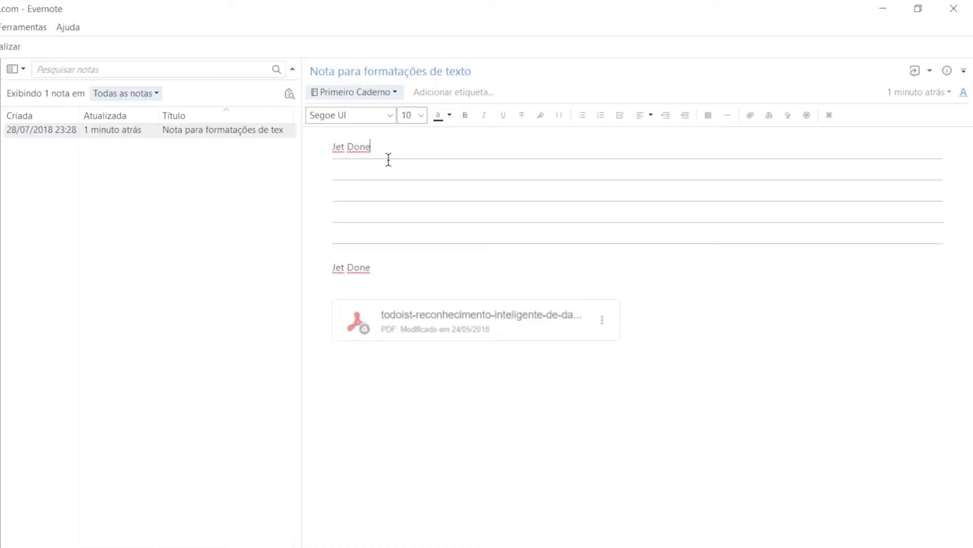
Step: Make the first "Jet Done" line italic and switch italics off at the end of the note
{"action": "triple_click", "coordinate": [387, 149]}
{"action": "left_click", "coordinate": [484, 115]}
{"action": "left_click", "coordinate": [682, 311]}
{"action": "left_click", "coordinate": [484, 115]}
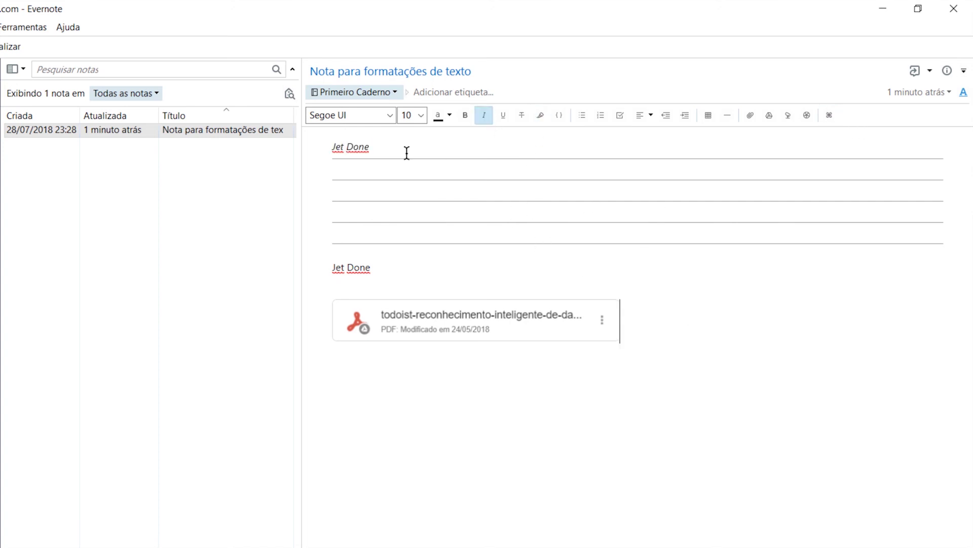
Step: Clear all formatting from the first "Jet Done" line and deselect it
{"action": "triple_click", "coordinate": [359, 147]}
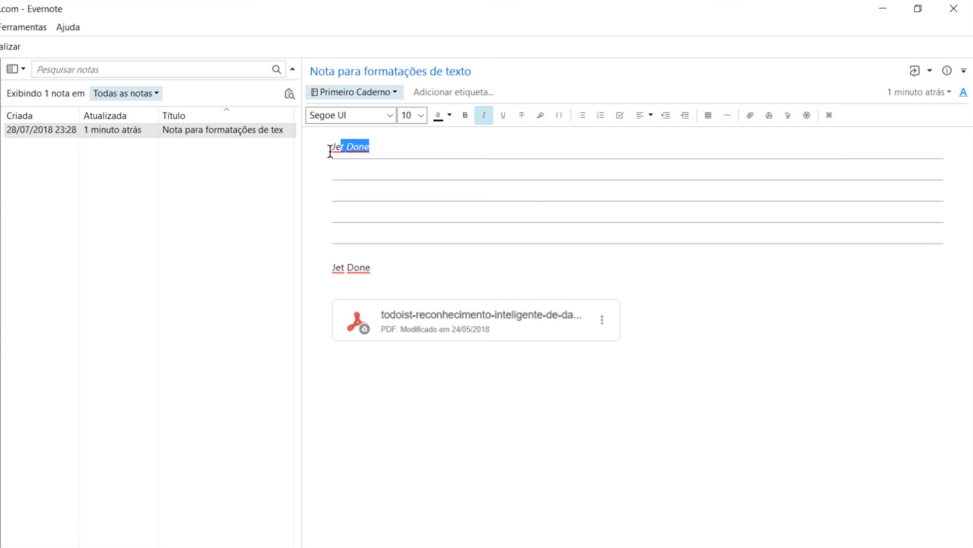
{"action": "left_click", "coordinate": [830, 115]}
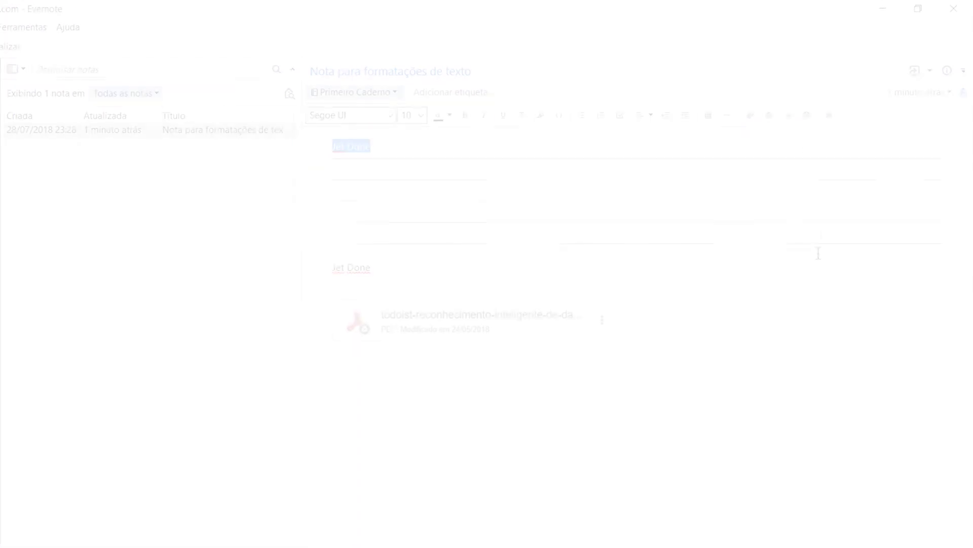
{"action": "left_click", "coordinate": [799, 285]}
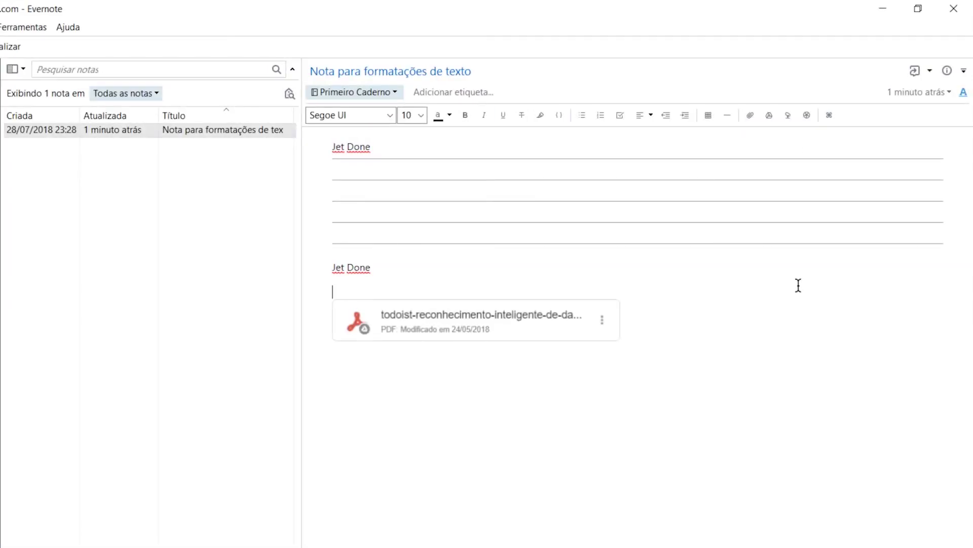